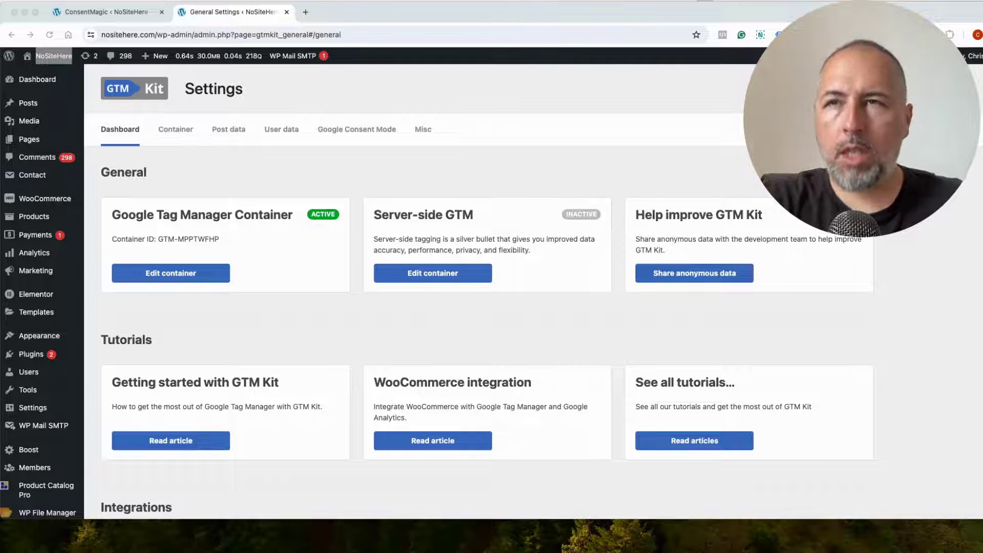
- Open ConsentMagic Settings and confirm Google Consent Mode V2 is enabled
left_click(100, 15)
scroll(298, 250, "down", 4)
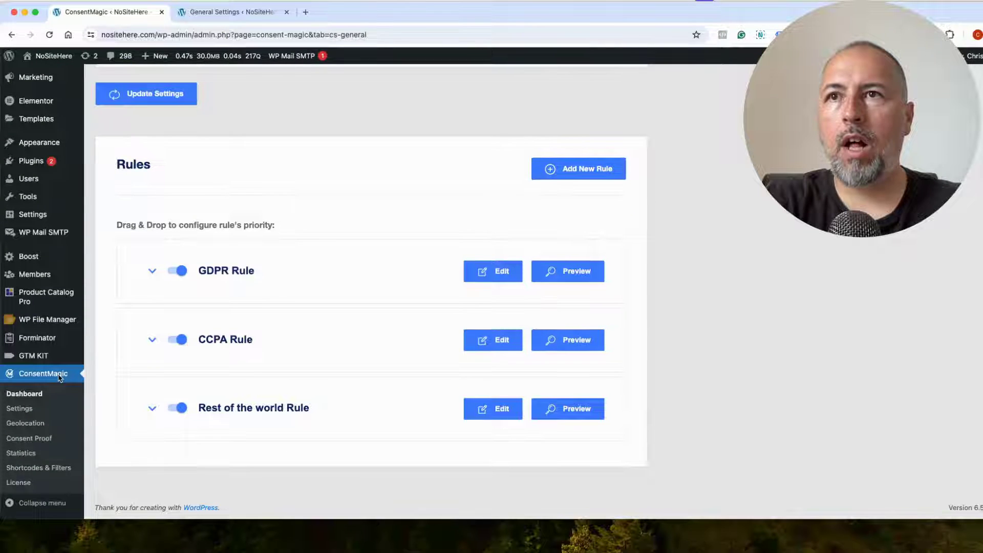
left_click(20, 408)
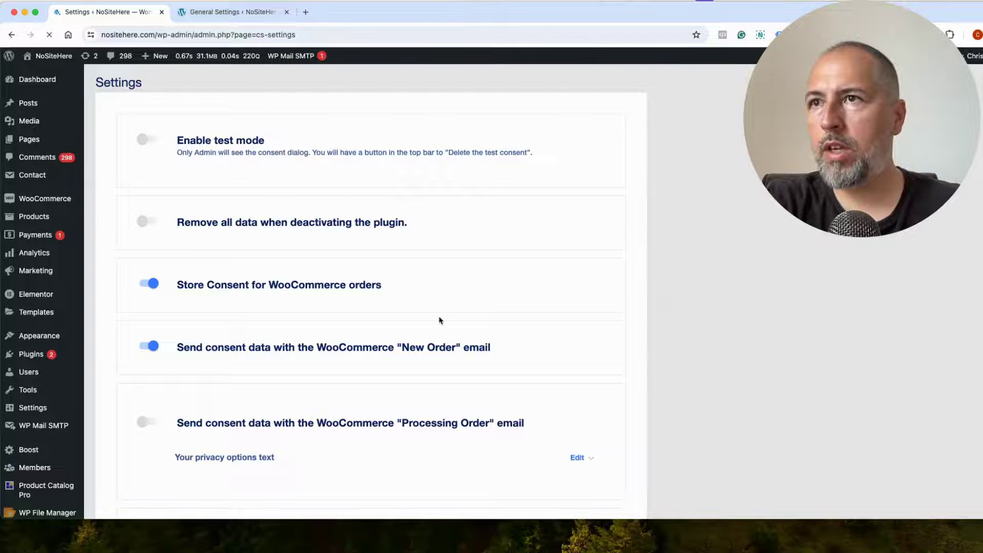
scroll(439, 320, "down", 7)
scroll(439, 320, "down", 5)
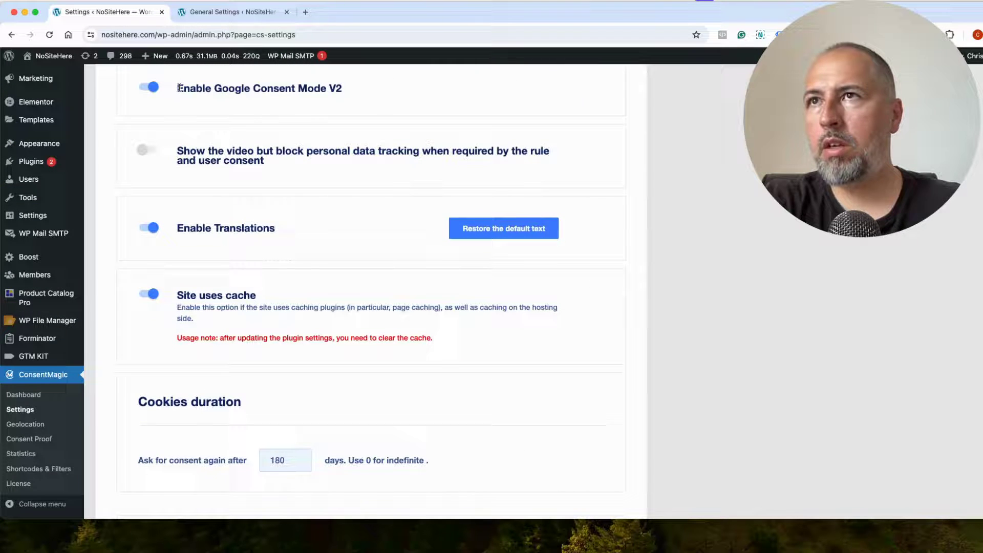
scroll(272, 175, "up", 12)
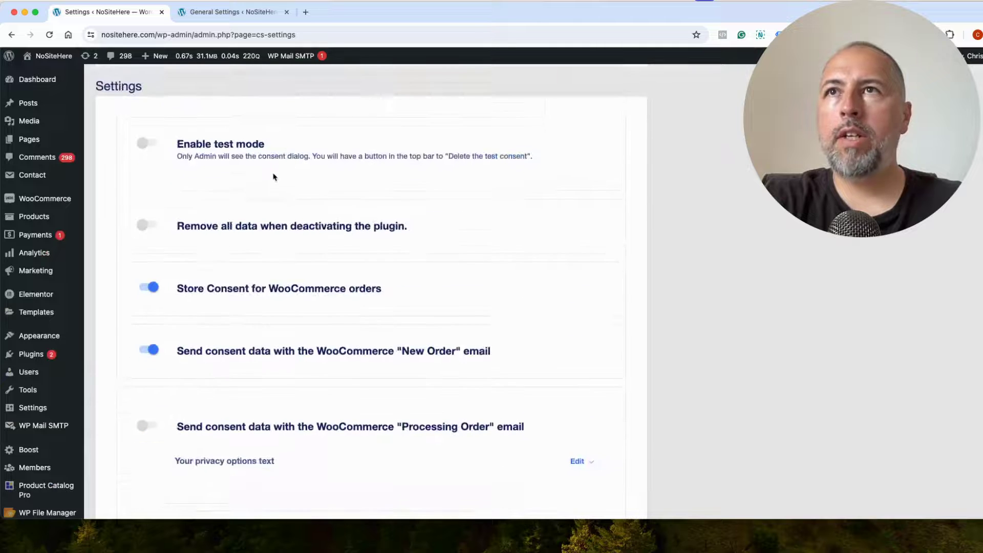
- Copy the site's home link address and start a new incognito window
right_click(60, 57)
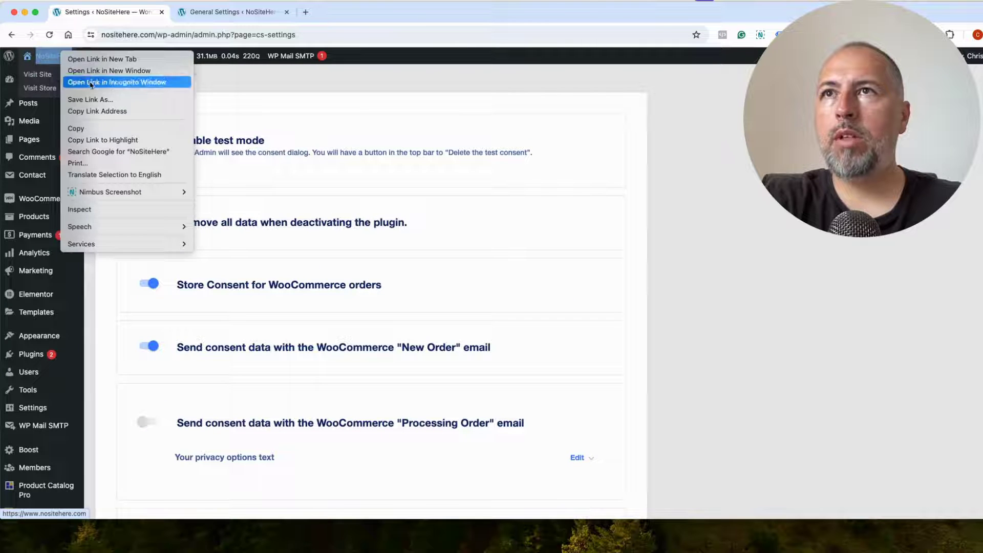
left_click(95, 111)
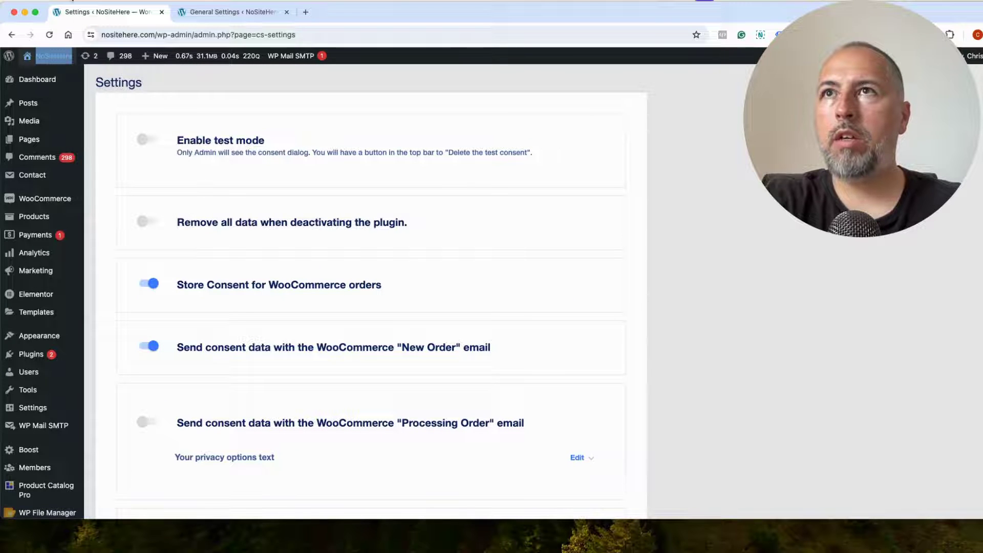
left_click(72, 2)
- Load tagassistant.google.com in the new incognito window
left_click(92, 33)
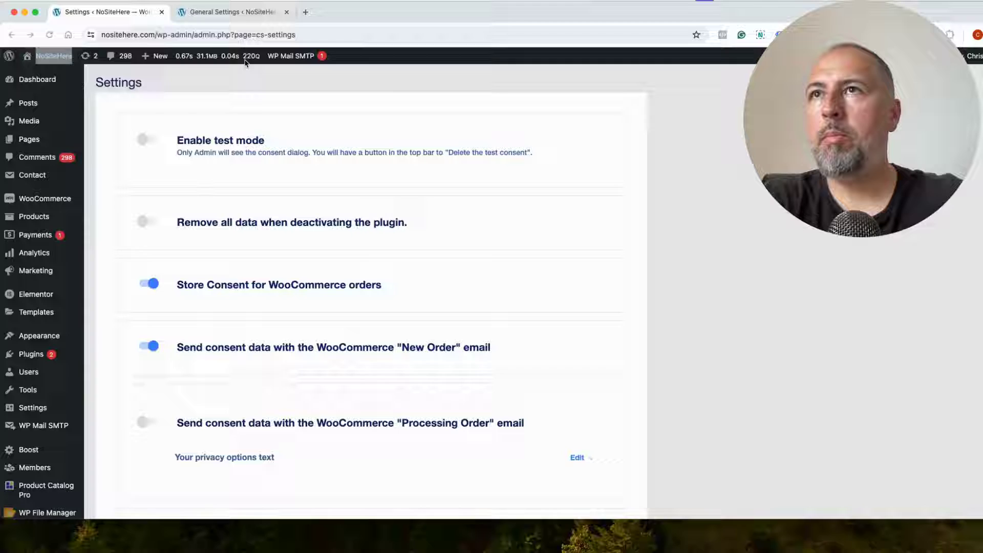
type("tag")
key("Return")
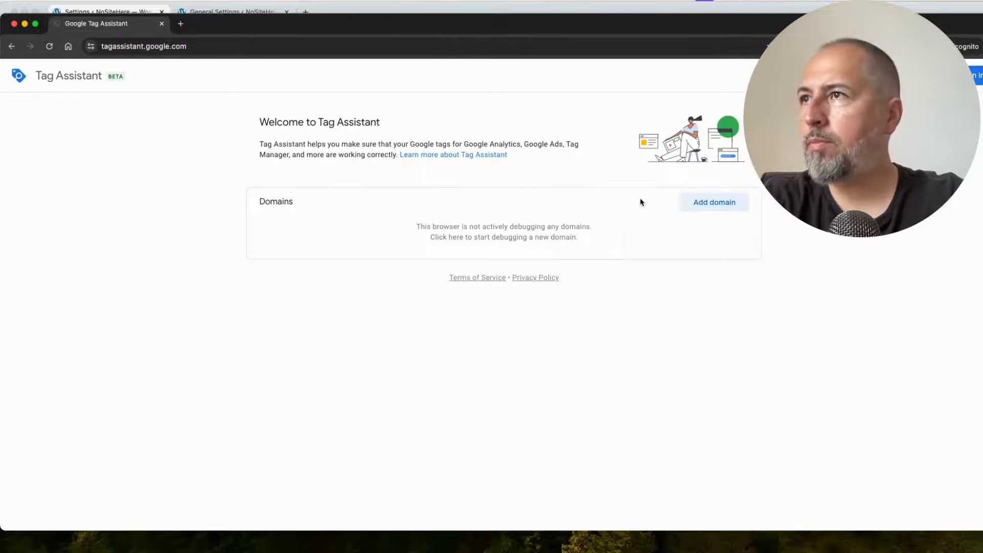
- Add nositehere.com as a domain and connect Tag Assistant to it
left_click(713, 201)
left_click(477, 290)
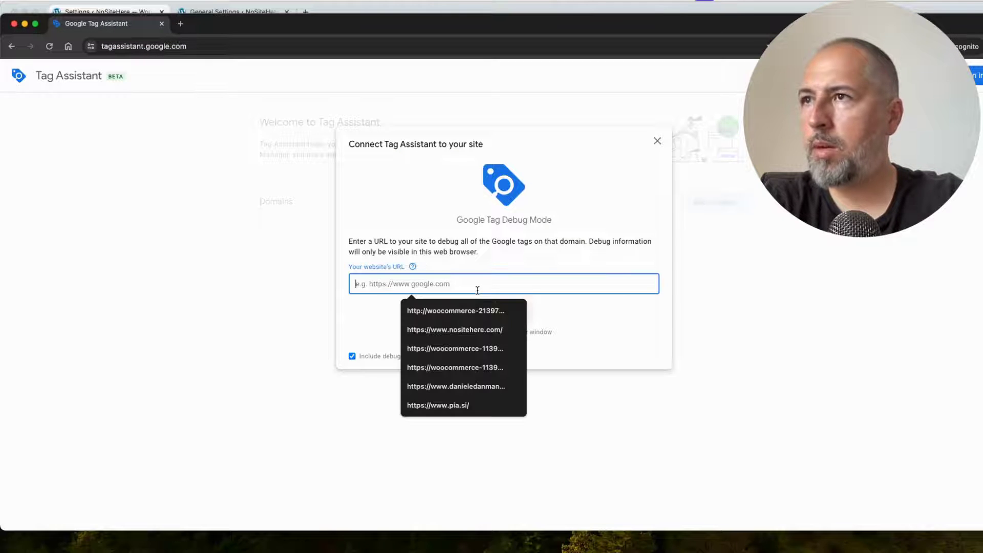
left_click(455, 330)
key("Return")
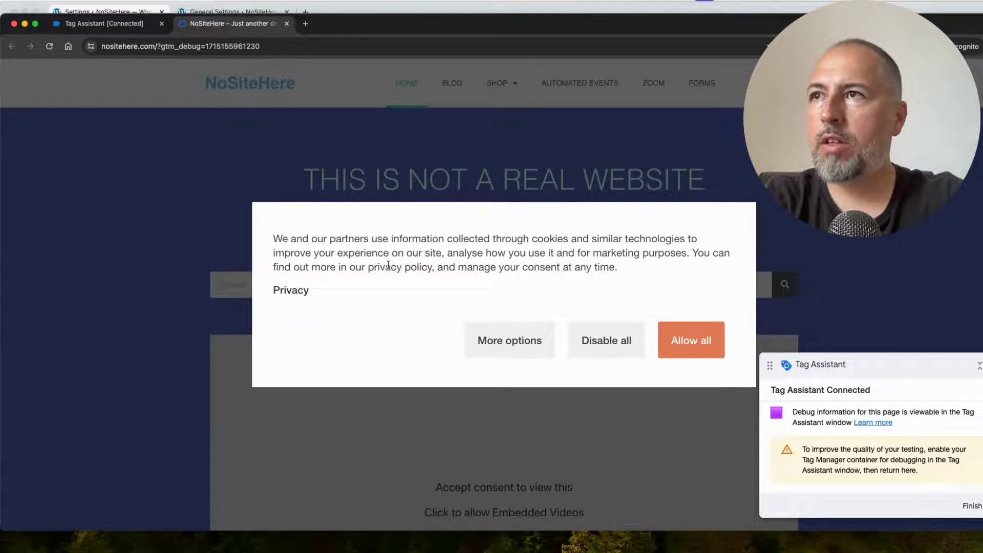
- Show the G-BLG8V9TFMK tag's Consent tab for the initial Consent event, all four types Denied
left_click(132, 24)
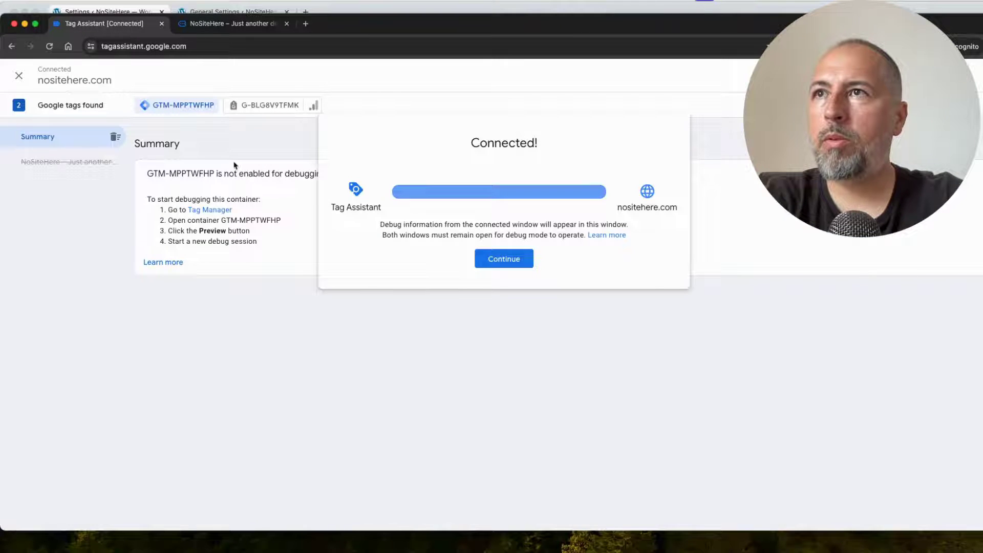
left_click(489, 258)
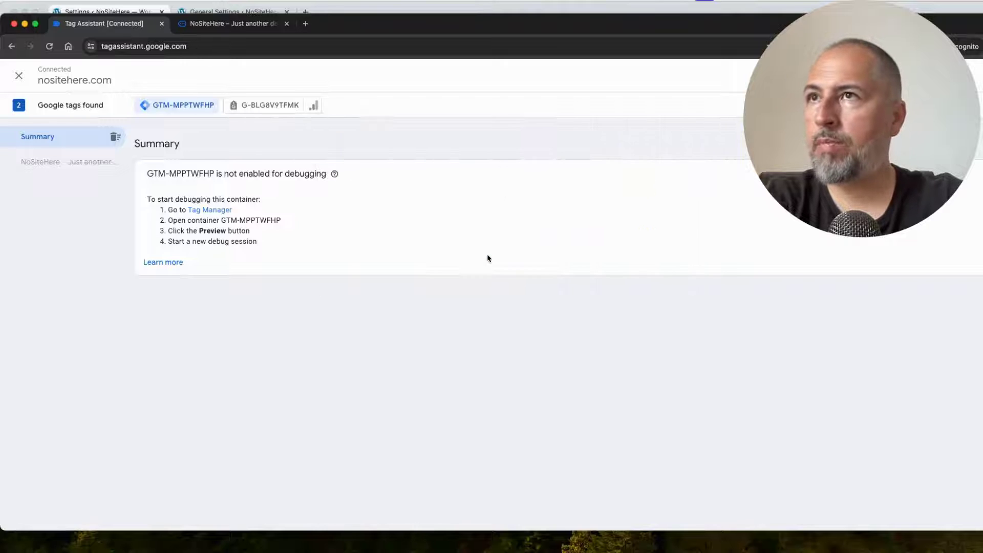
left_click(265, 107)
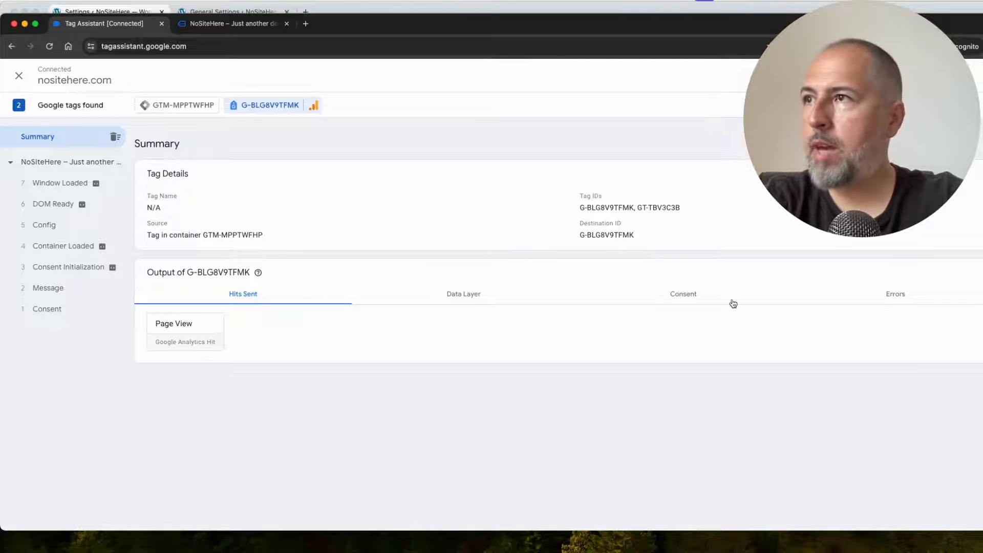
left_click(674, 294)
left_click(66, 309)
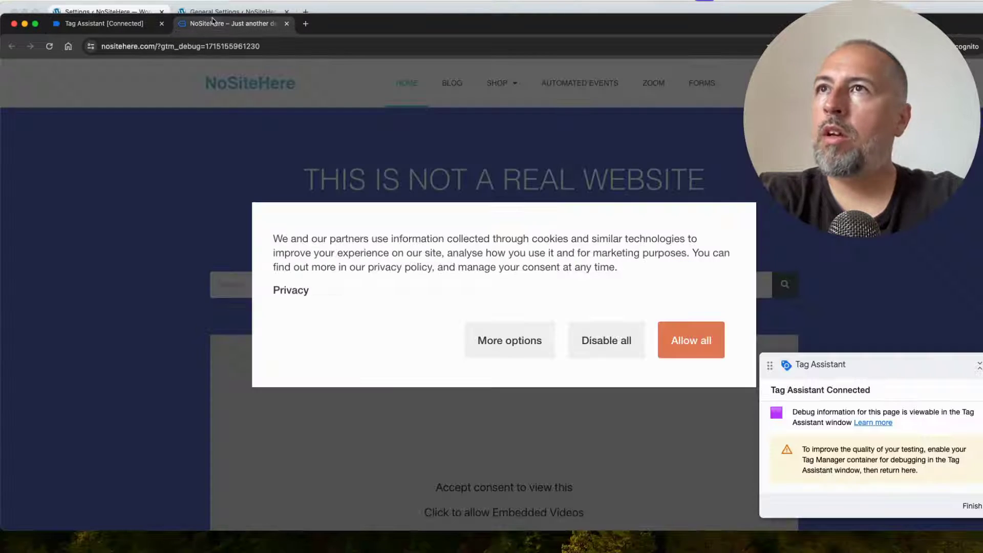
- Allow all cookies on NoSiteHere, then inspect the new Consent update event 9 in Tag Assistant
left_click(216, 24)
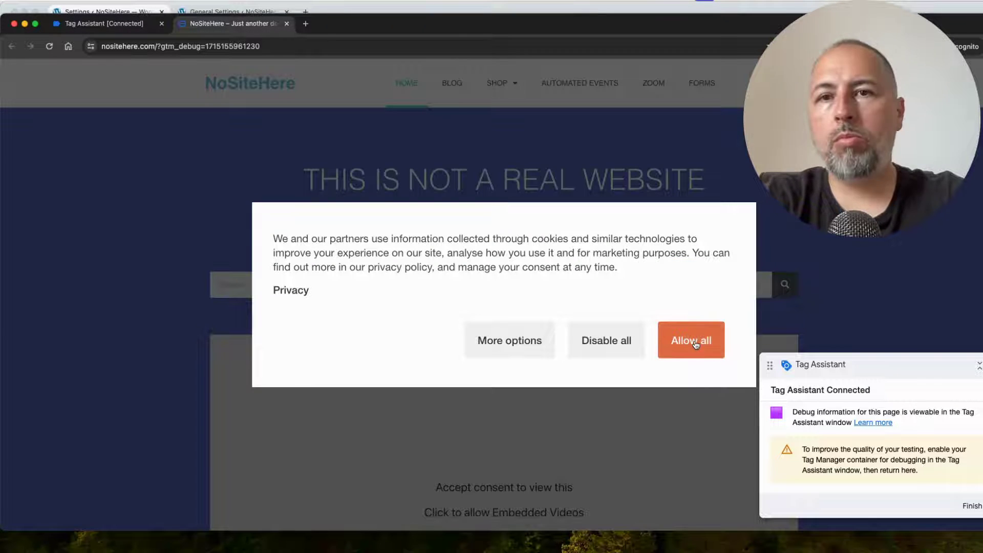
left_click(695, 342)
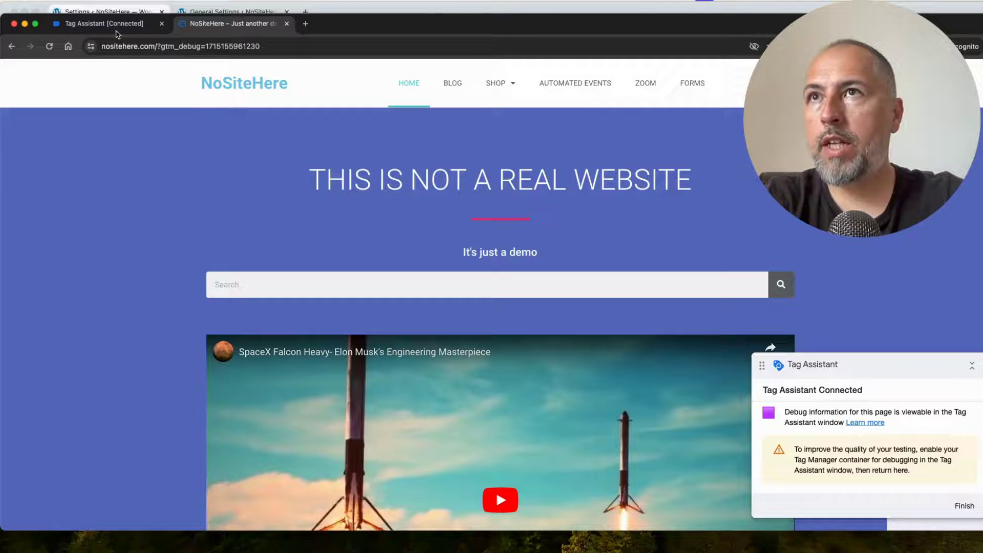
left_click(116, 24)
left_click(53, 184)
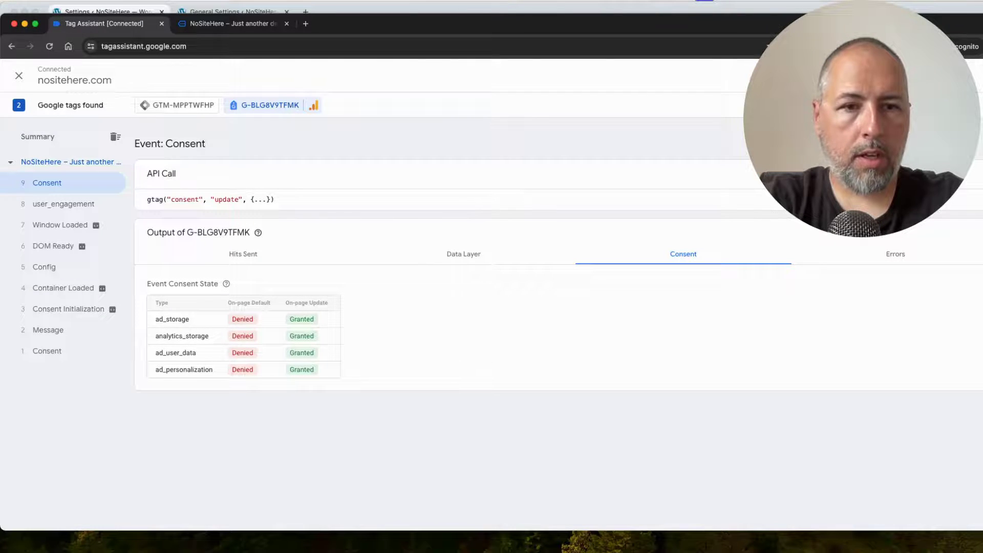
- Open ConsentMagic's scripts and cookies settings and check the Google ad_storage category options
key("super+grave")
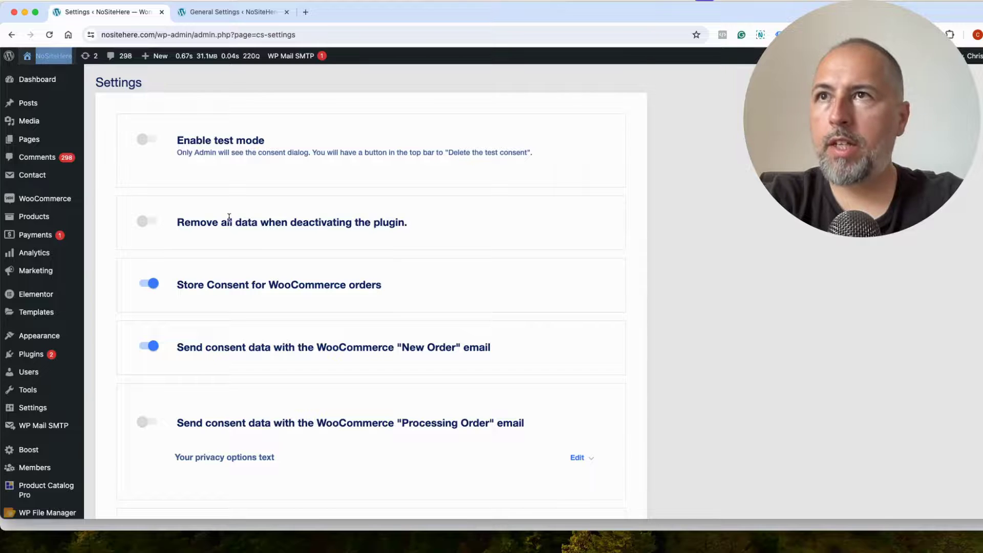
scroll(230, 217, "down", 5)
left_click(25, 397)
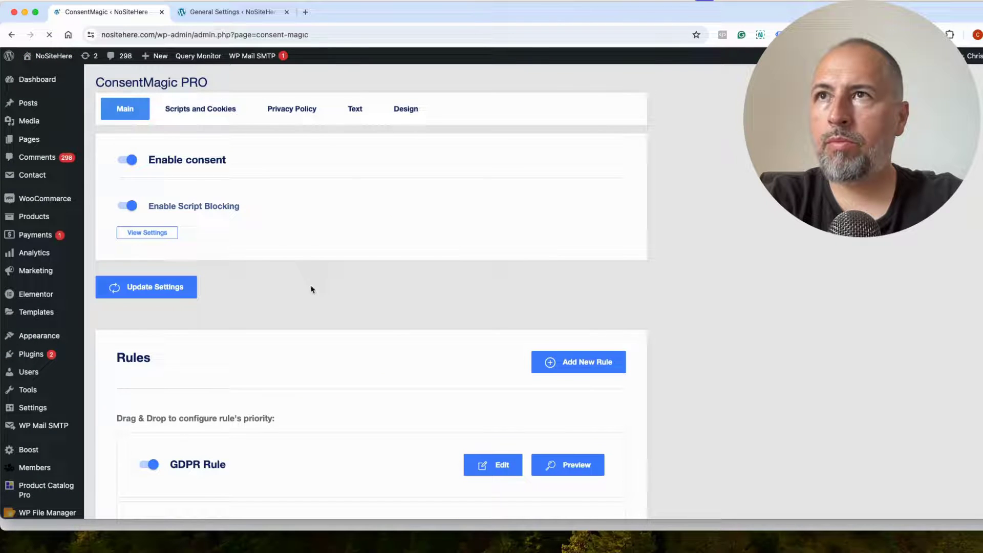
left_click(189, 112)
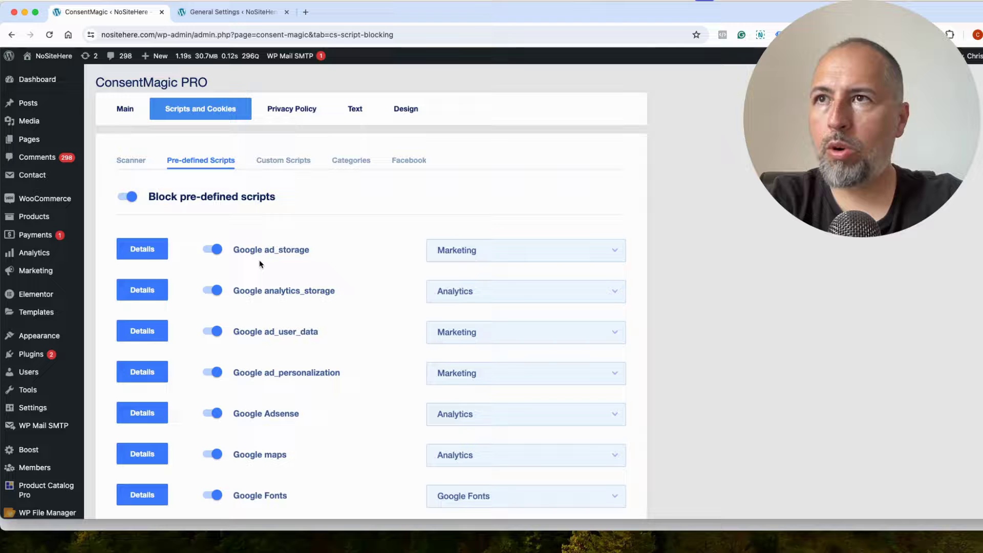
left_click(452, 249)
left_click(466, 248)
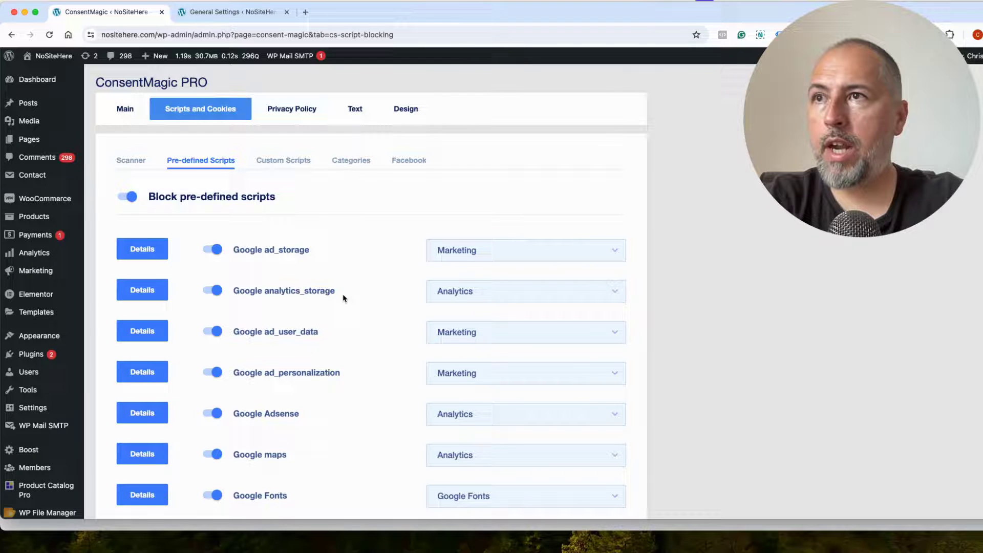
- Review ConsentMagic's cookie and script categories
scroll(410, 302, "down", 1)
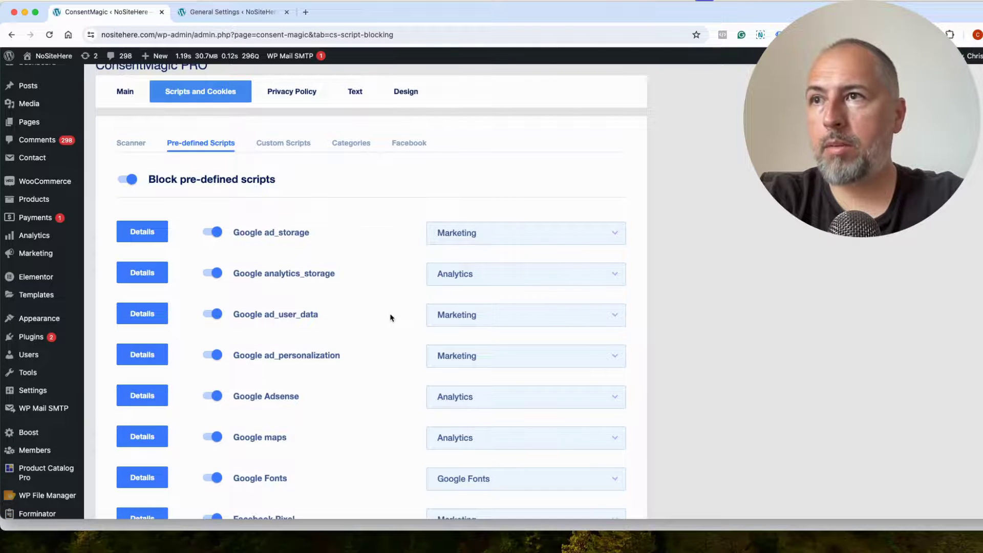
right_click(369, 353)
left_click(371, 155)
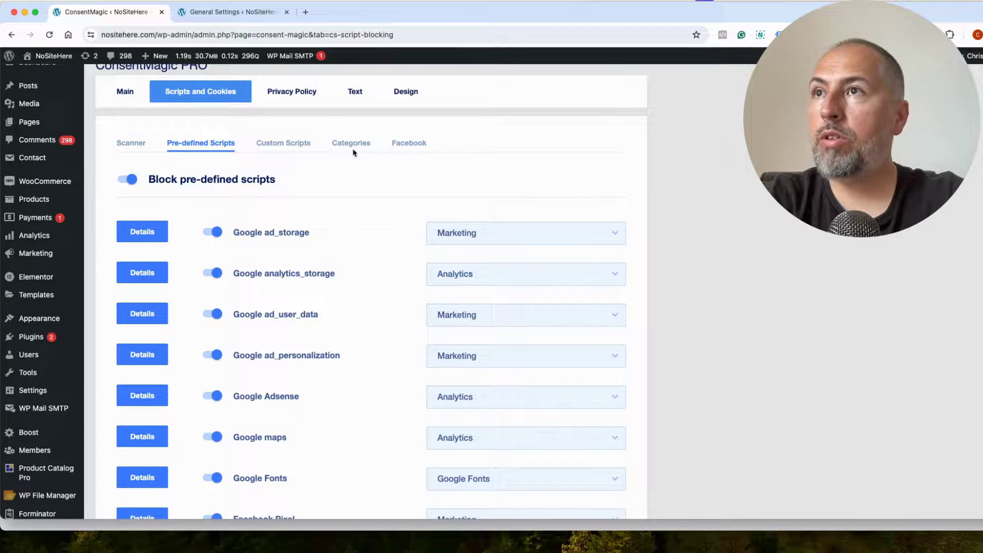
left_click(351, 143)
scroll(476, 200, "down", 1)
scroll(475, 201, "down", 5)
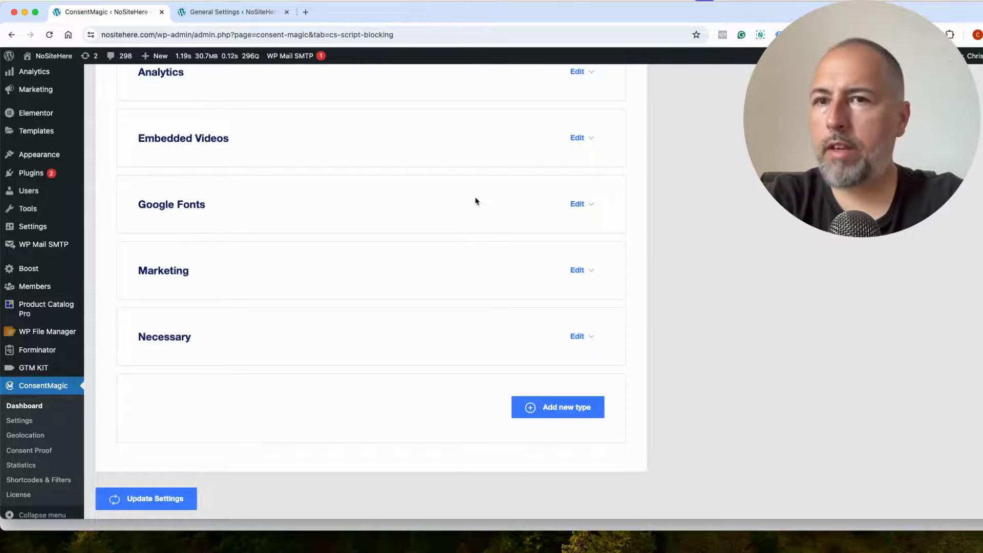
scroll(476, 200, "up", 7)
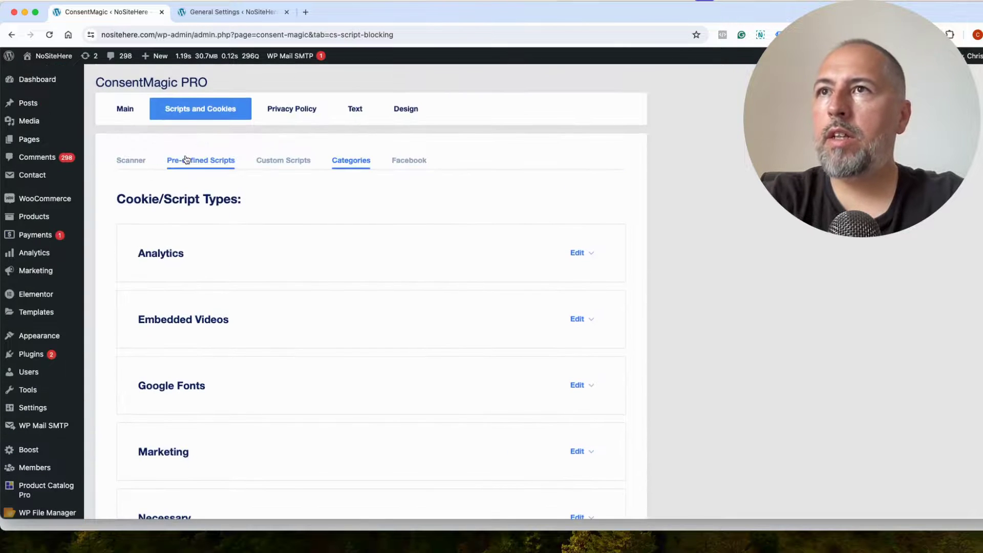
- Back in Pre-defined Scripts, keep ad_storage assigned to Marketing
left_click(204, 166)
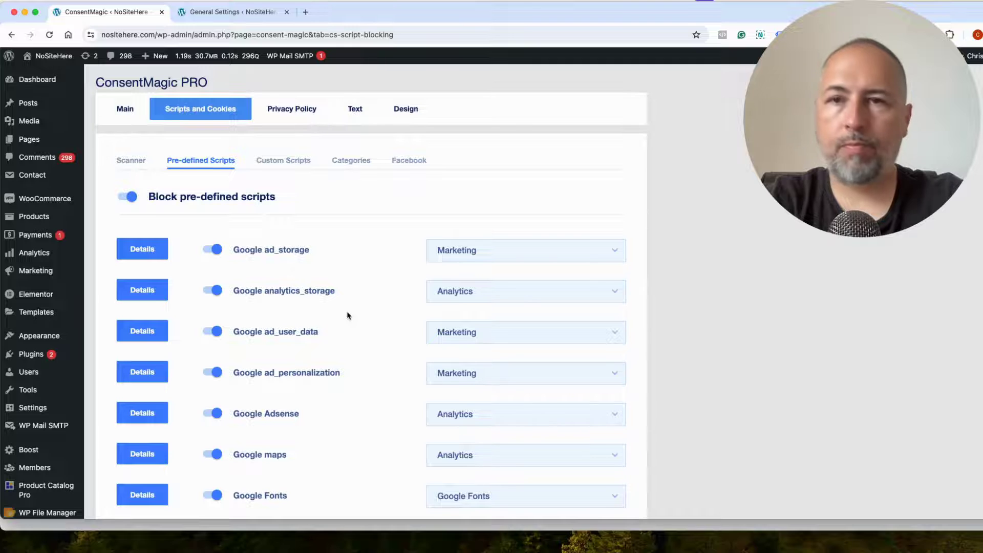
left_click(467, 253)
left_click(384, 208)
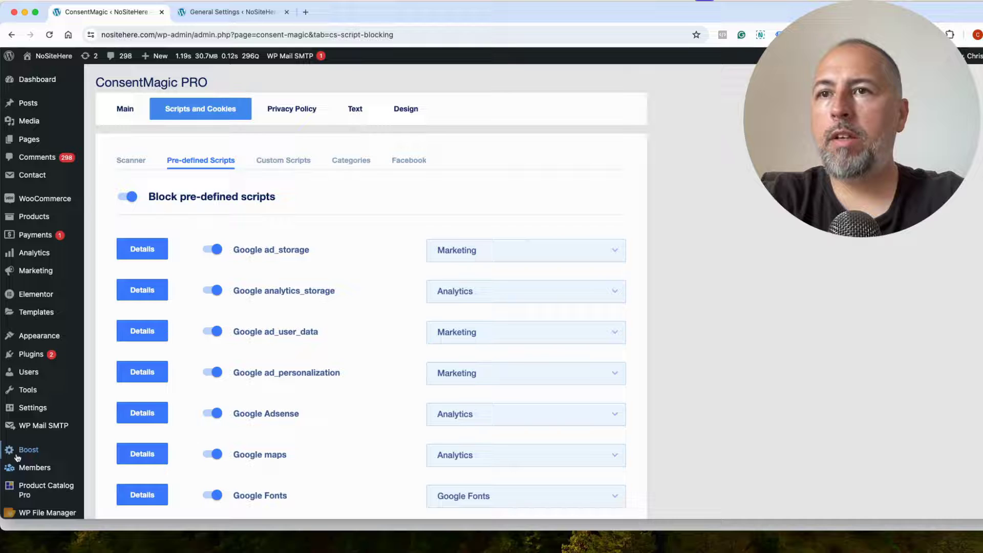
- On NoSiteHere, switch Marketing off in My Consent Preferences and confirm the choices
left_click(23, 528)
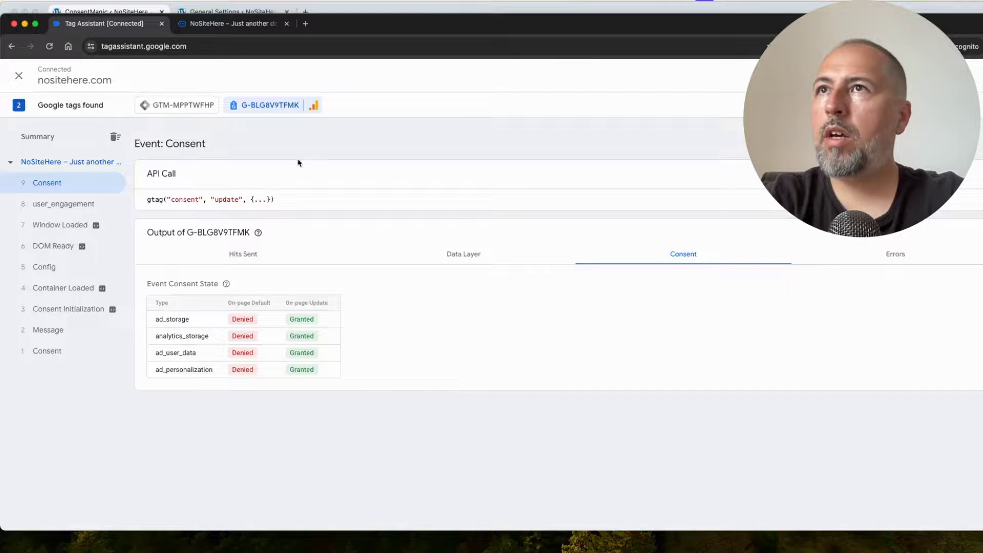
left_click(249, 24)
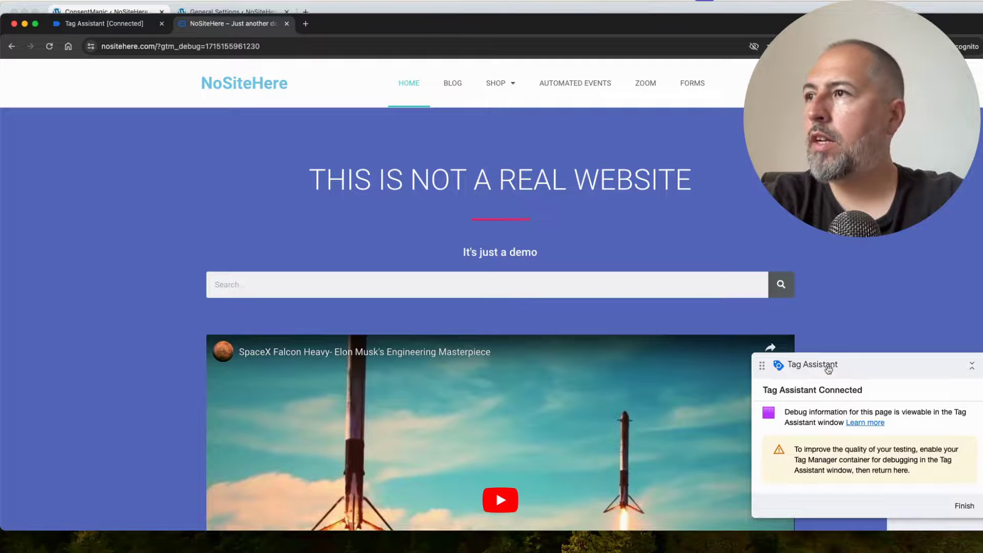
left_click_drag(840, 371, 781, 205)
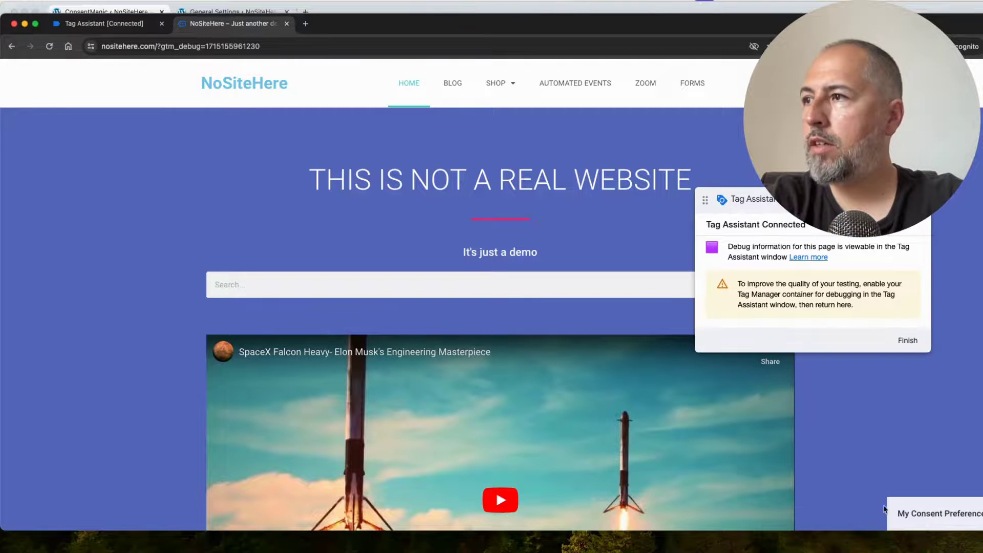
left_click(904, 511)
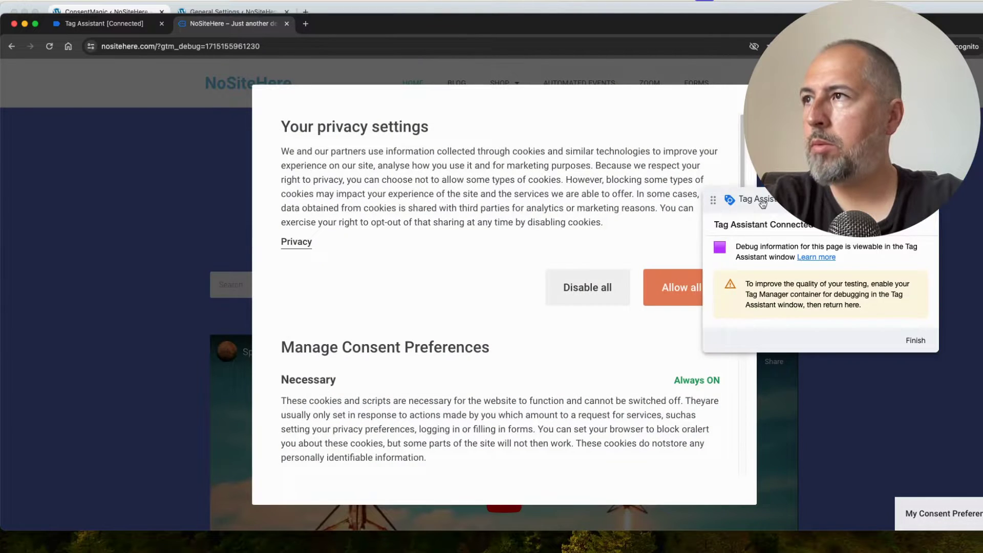
left_click_drag(762, 203, 866, 199)
scroll(471, 288, "down", 6)
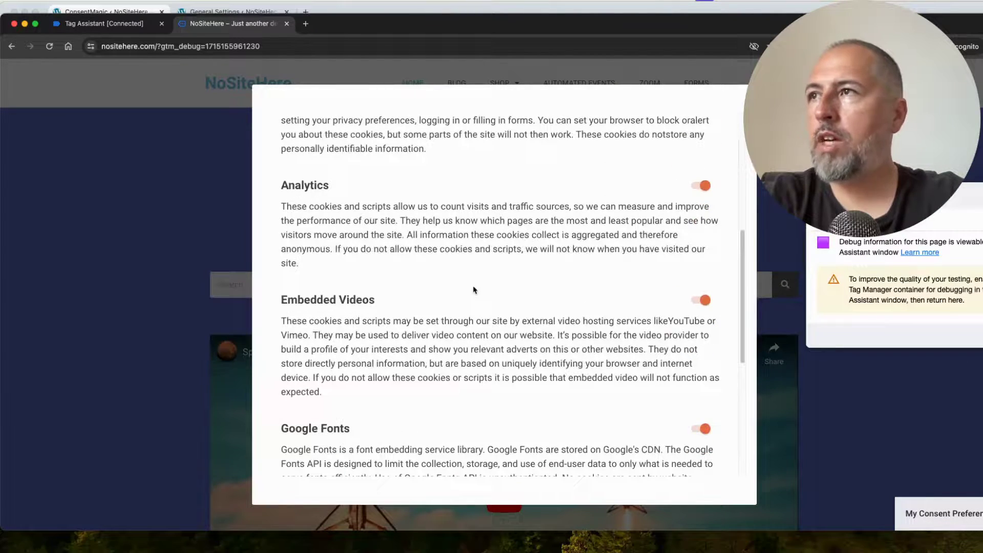
scroll(593, 249, "down", 6)
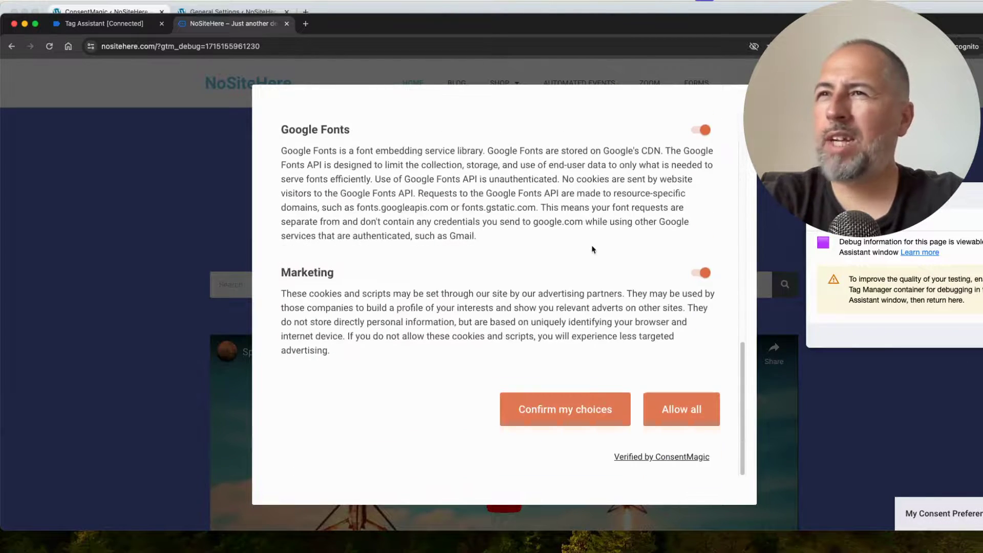
left_click(701, 274)
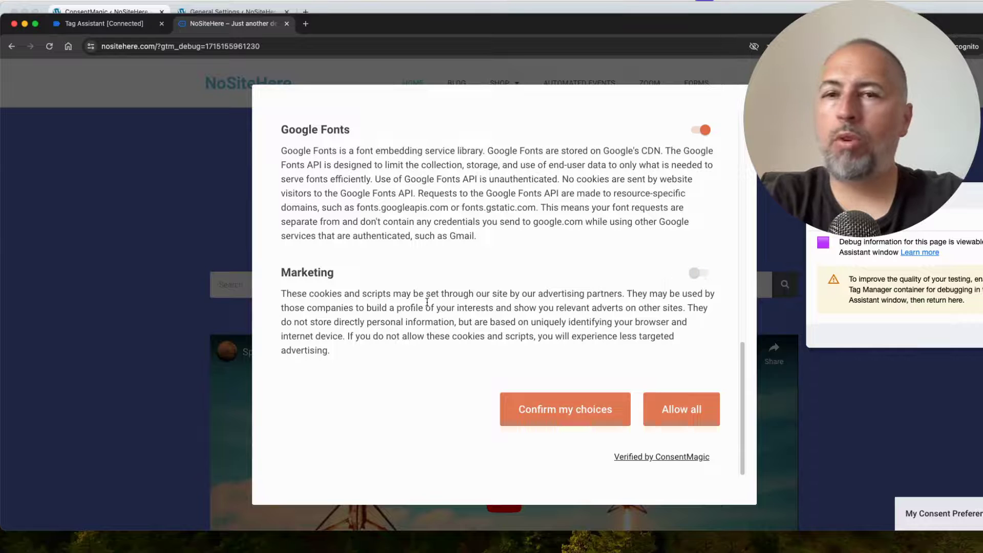
left_click(532, 415)
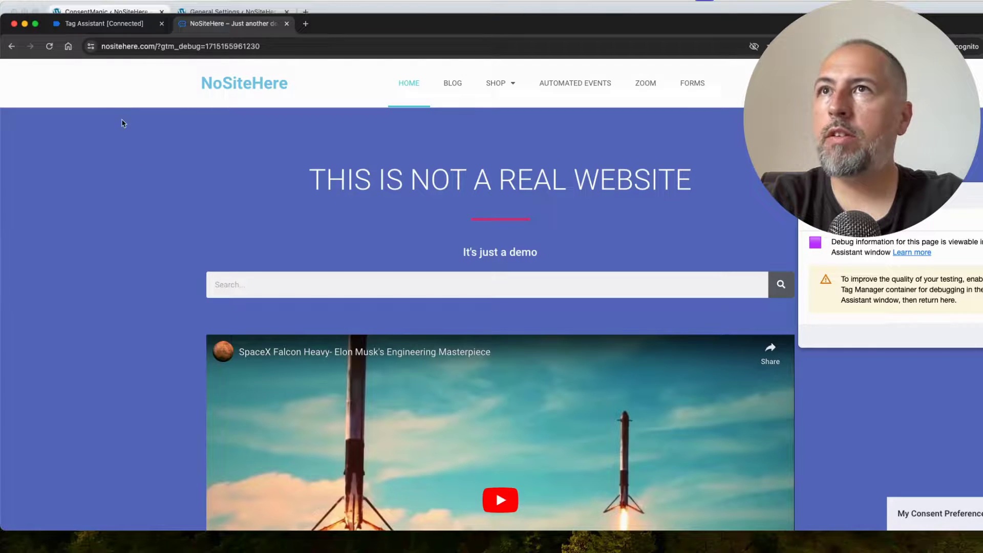
left_click(105, 24)
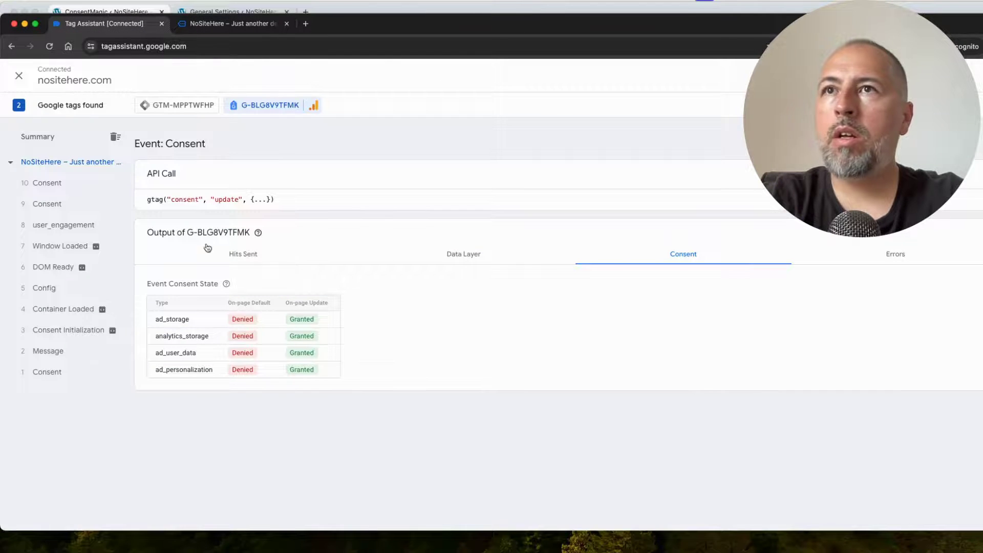
- Inspect Consent event 10: analytics_storage granted, ad_storage, ad_user_data, ad_personalization denied
left_click(47, 183)
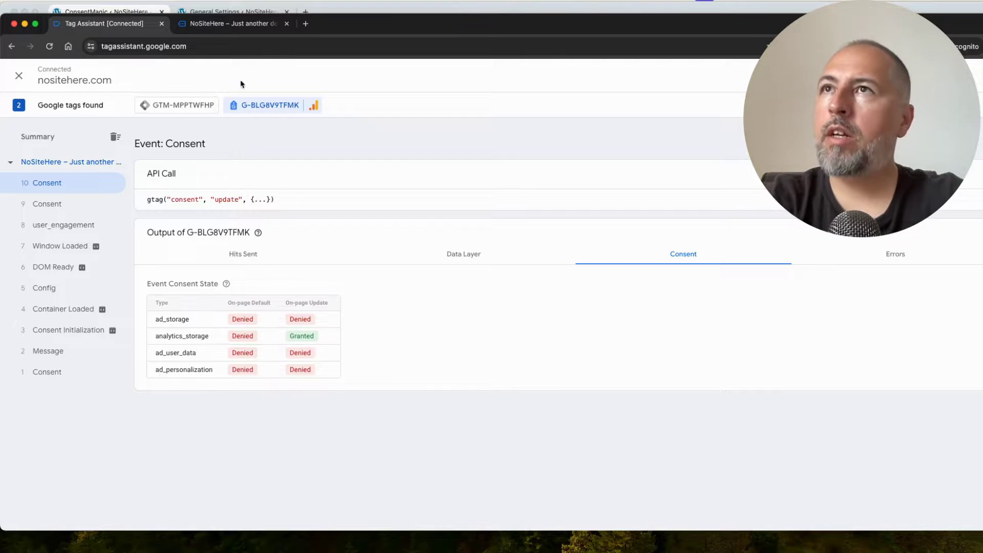
left_click(227, 25)
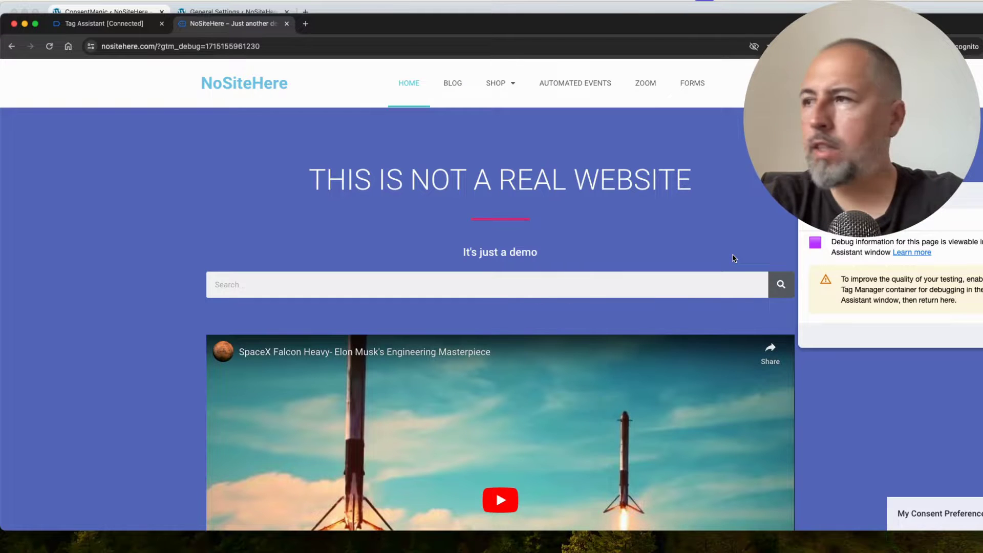
- Reopen the site's consent preferences to verify Marketing is off, then close the Tag Assistant window
left_click(922, 511)
scroll(441, 251, "up", 2)
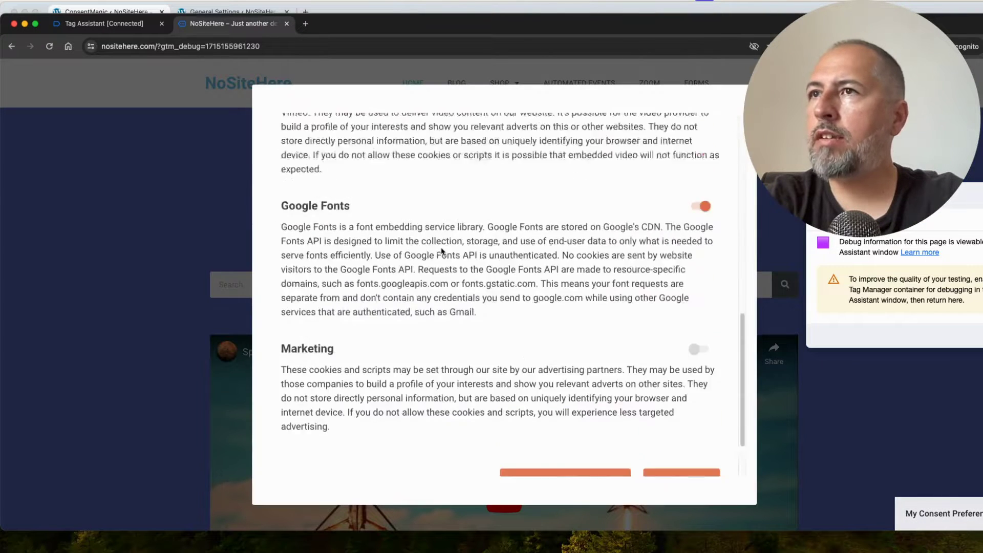
scroll(442, 251, "up", 5)
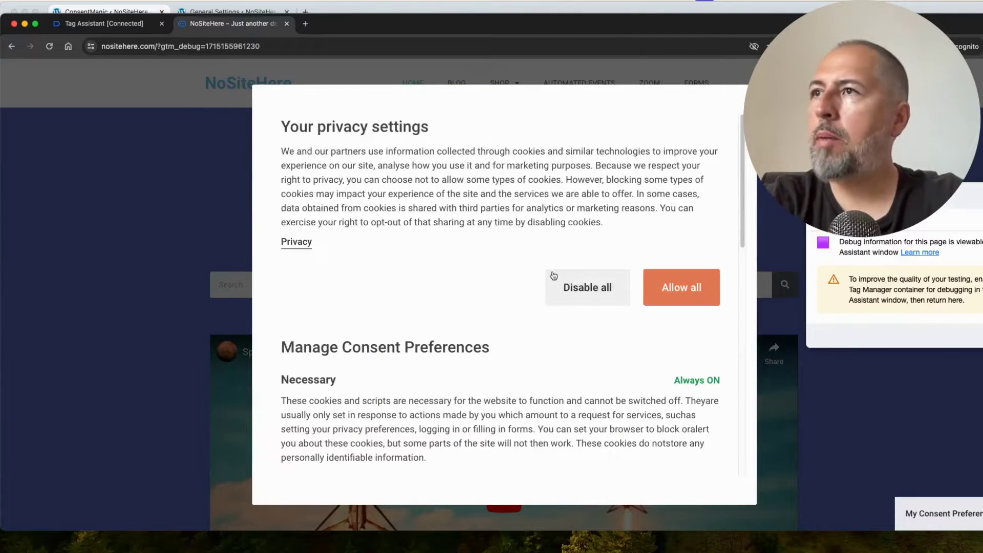
left_click(122, 25)
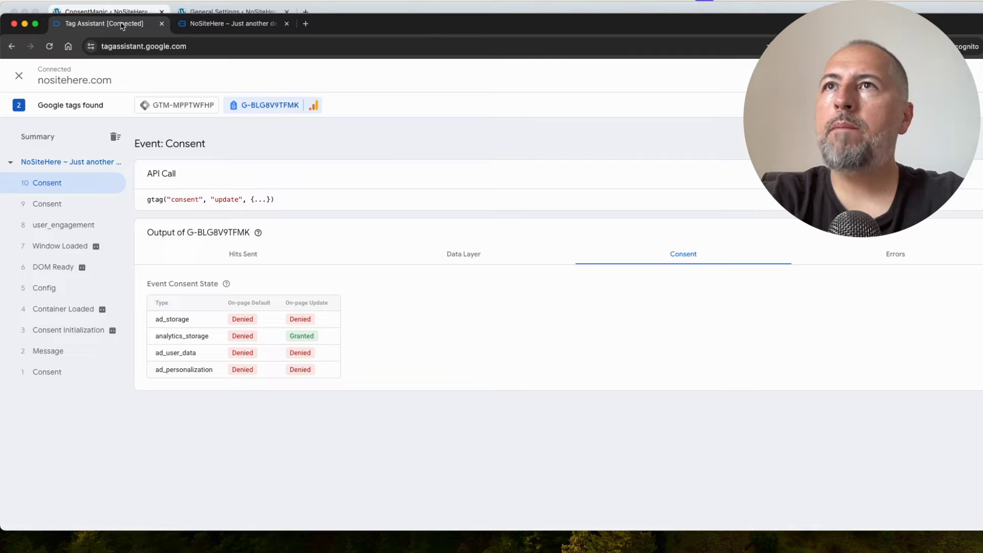
left_click(13, 23)
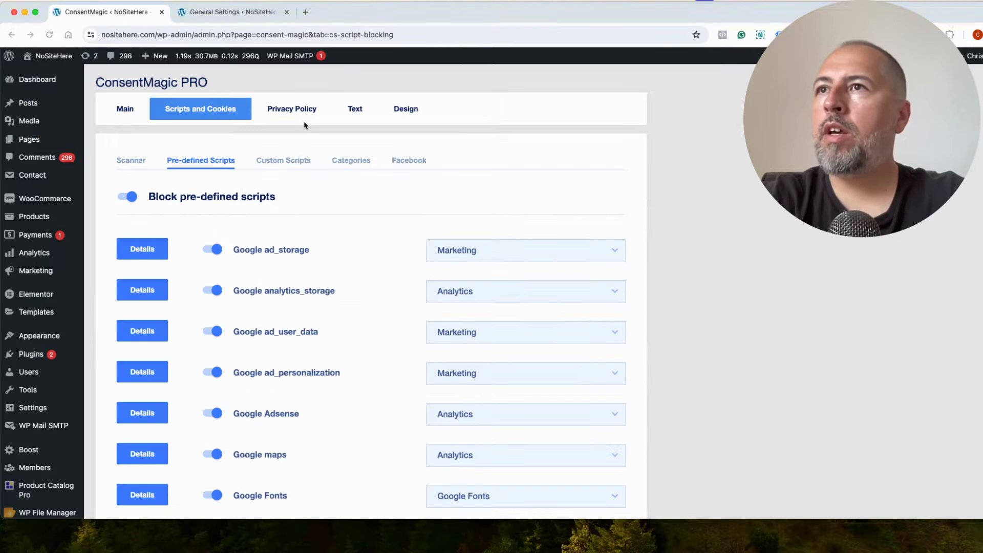